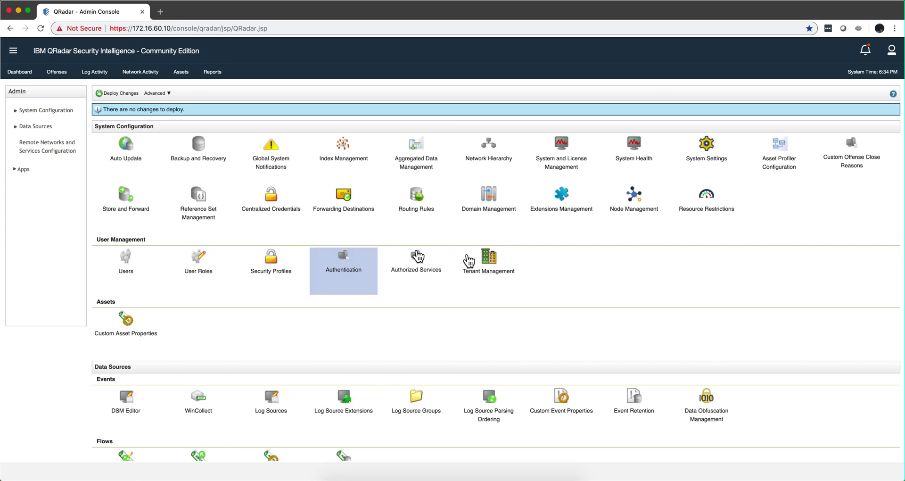
Check the system's existing extensions, configured log sources and real-time log activity
left_click(564, 200)
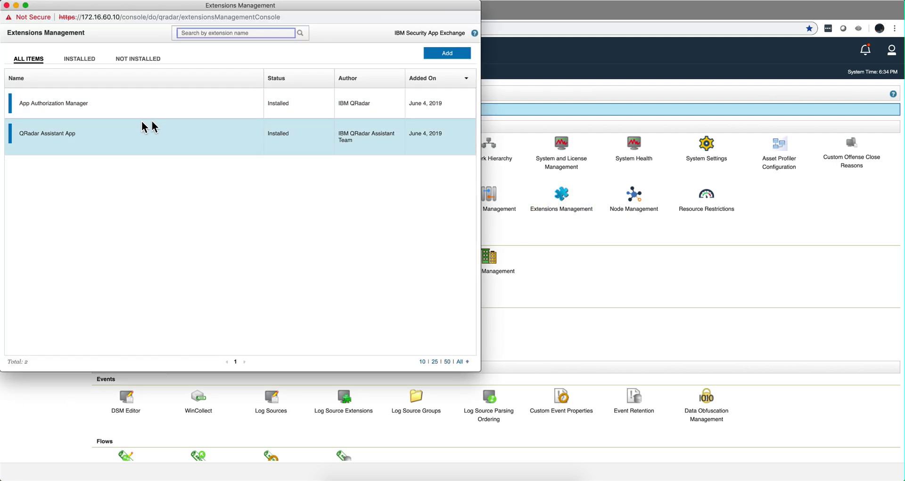
left_click(7, 6)
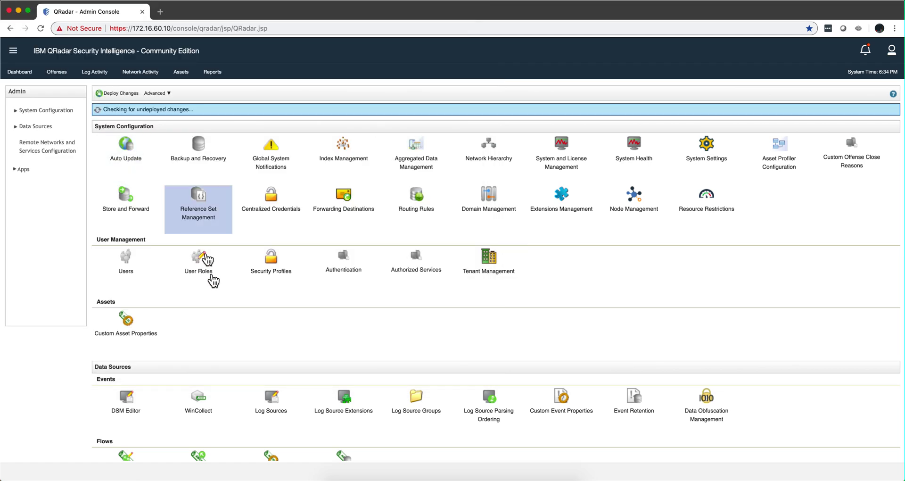
left_click(273, 413)
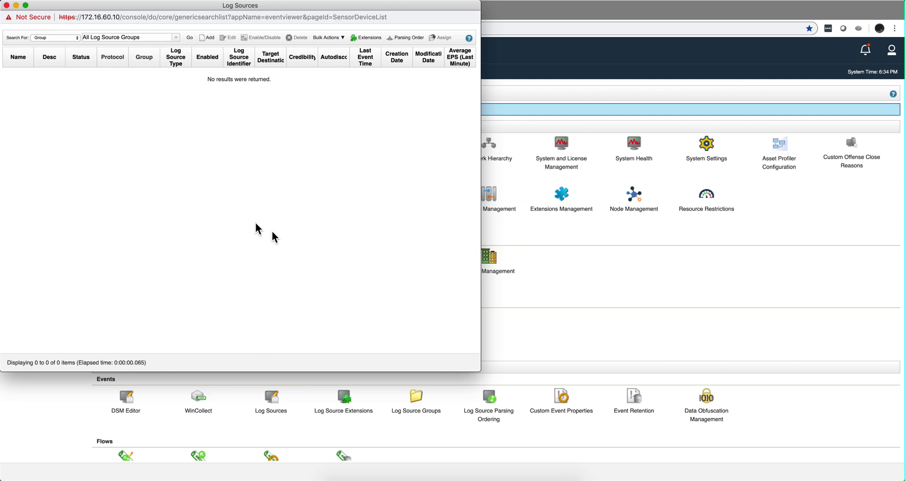
left_click(7, 5)
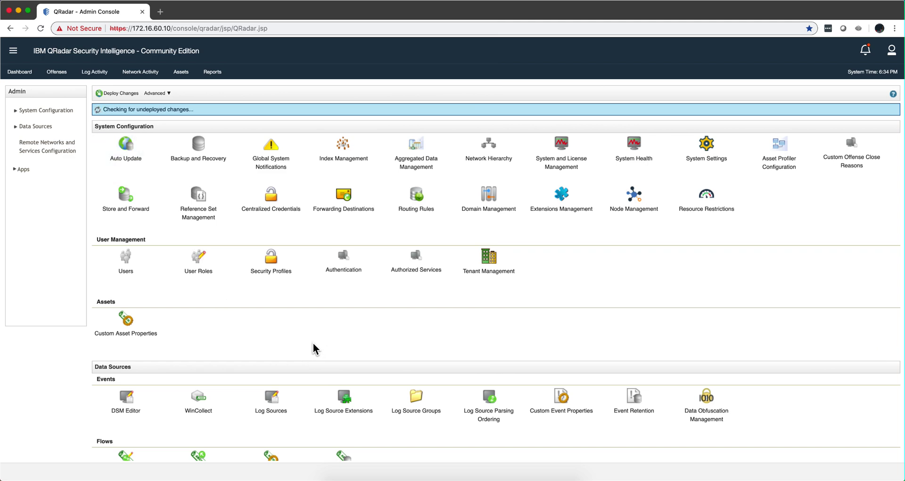
left_click(95, 74)
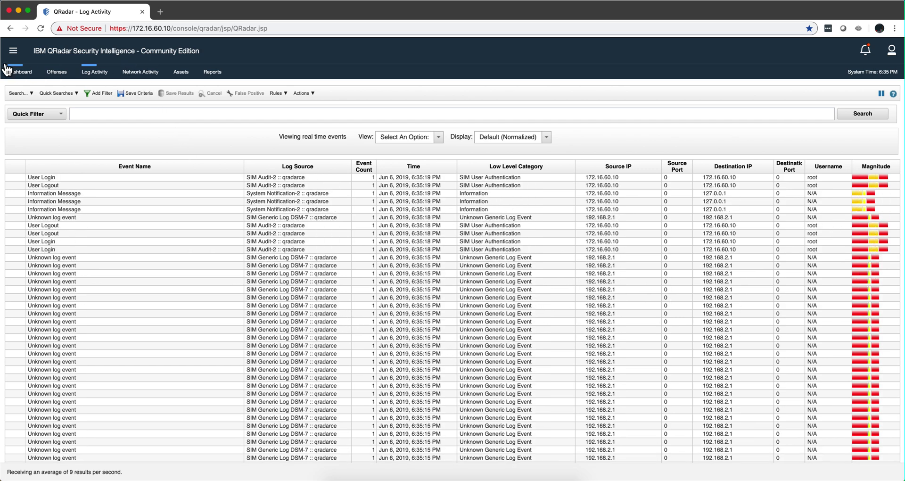
In the Admin console's Extensions Management, add PfSenseDSM.txt-ContentExport-20190606174705.zip from Downloads for immediate installation
left_click(14, 51)
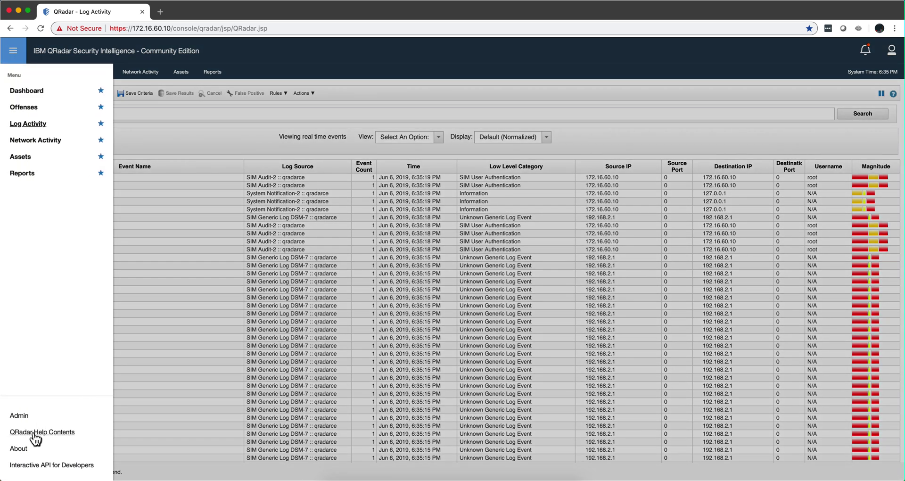
left_click(21, 415)
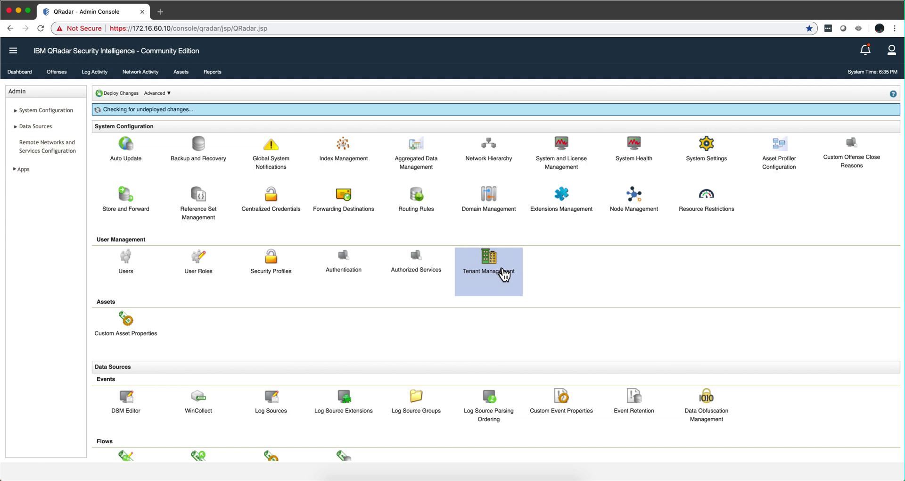
left_click(562, 197)
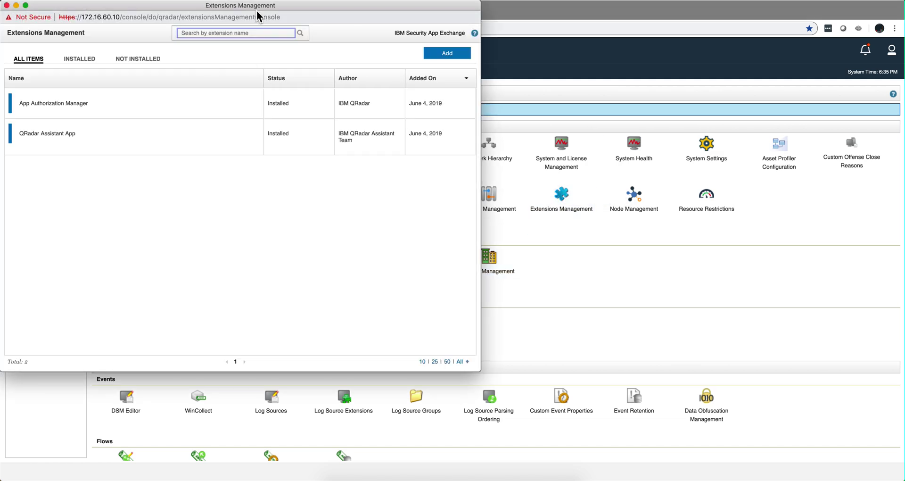
left_click_drag(259, 8, 422, 53)
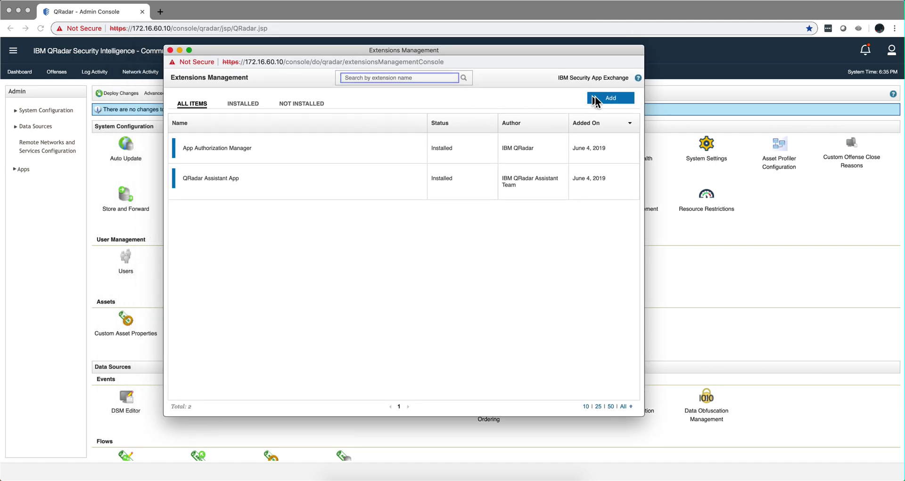
left_click(612, 98)
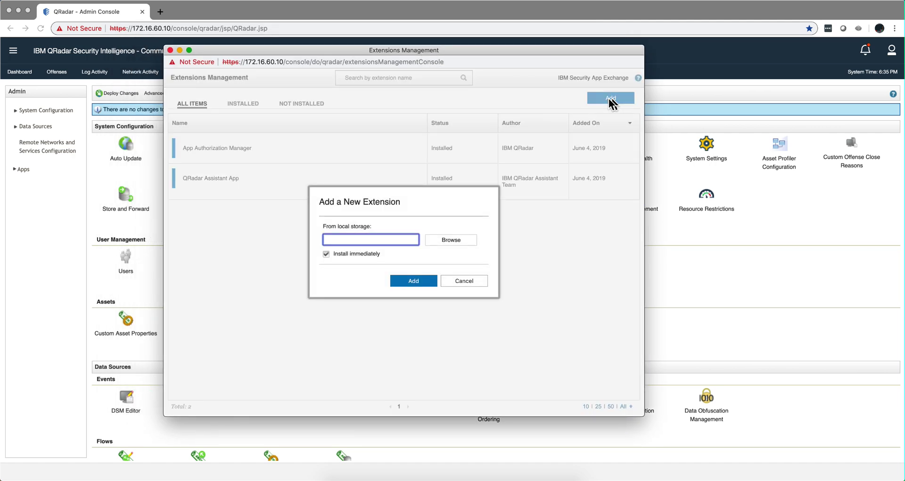
left_click(444, 239)
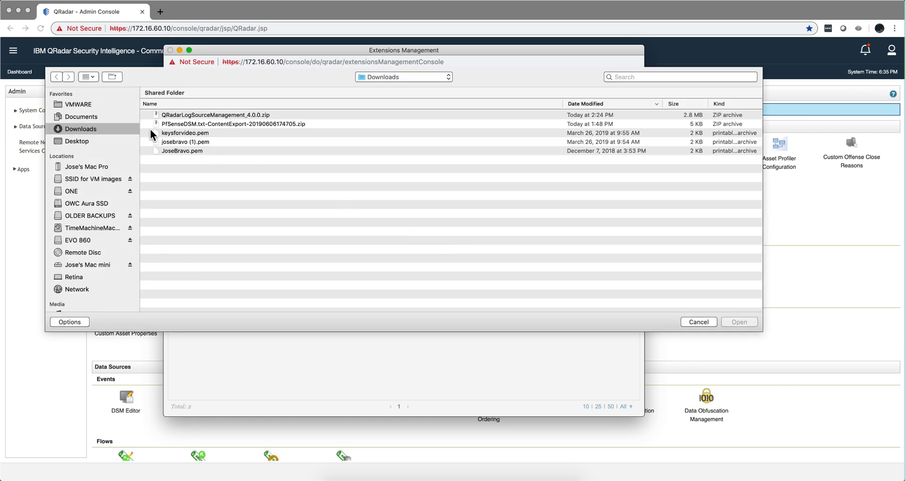
double_click(216, 124)
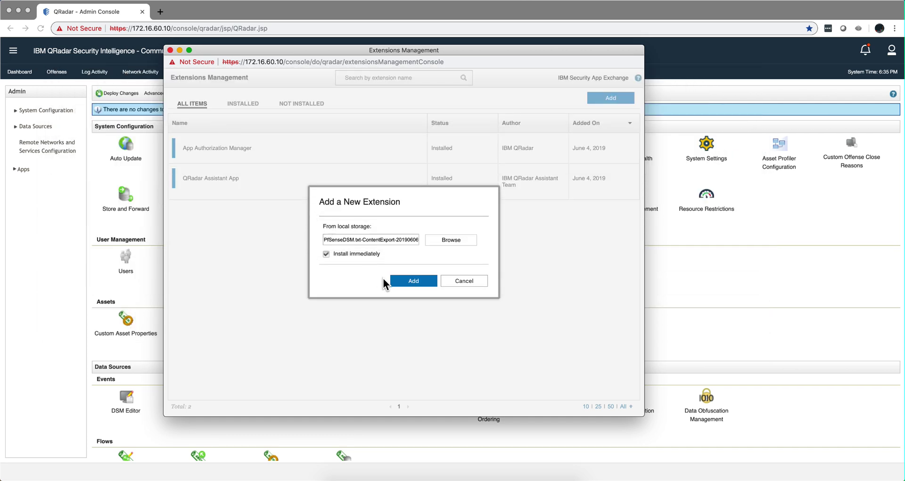
left_click(416, 283)
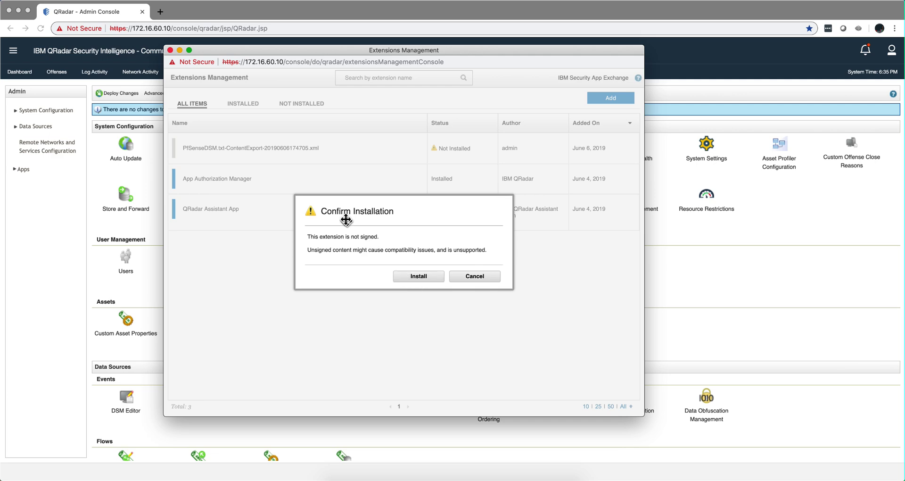
Accept the unsigned pfSense extension, review its listed changes, and install it with existing items replaced
left_click(426, 276)
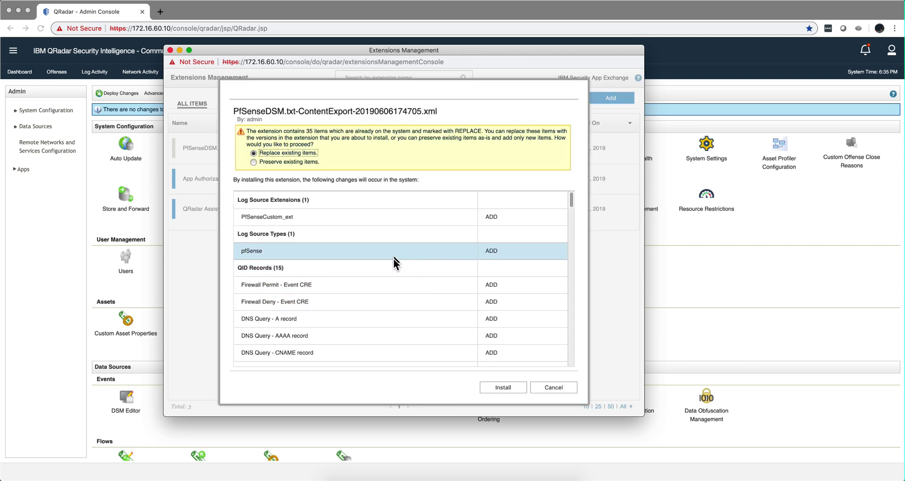
scroll(394, 271, "down", 1)
scroll(394, 270, "down", 4)
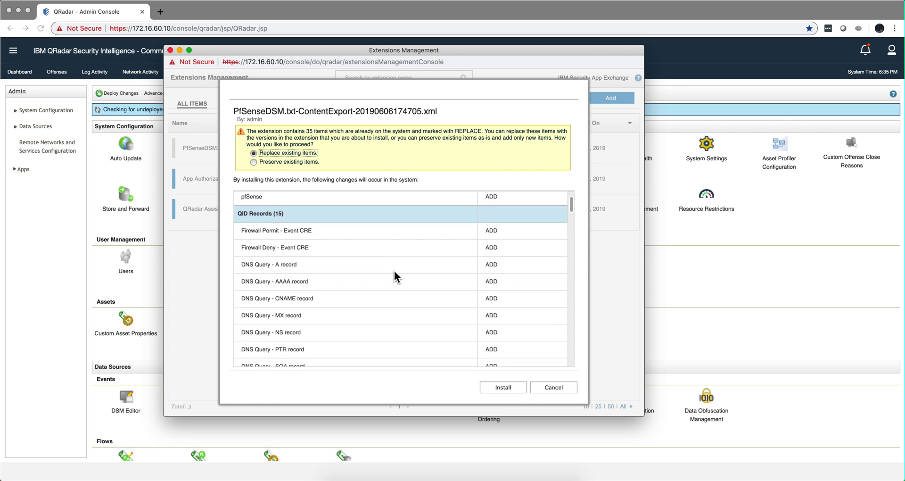
scroll(394, 271, "down", 5)
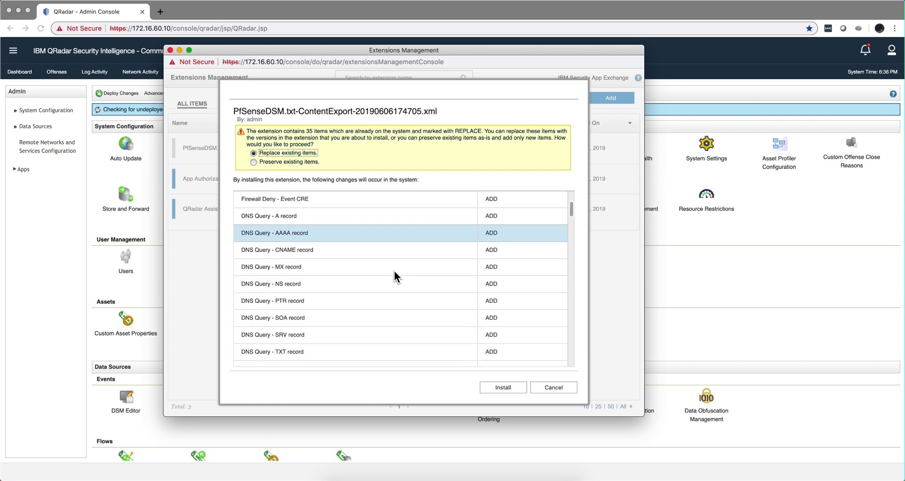
scroll(394, 276, "down", 1)
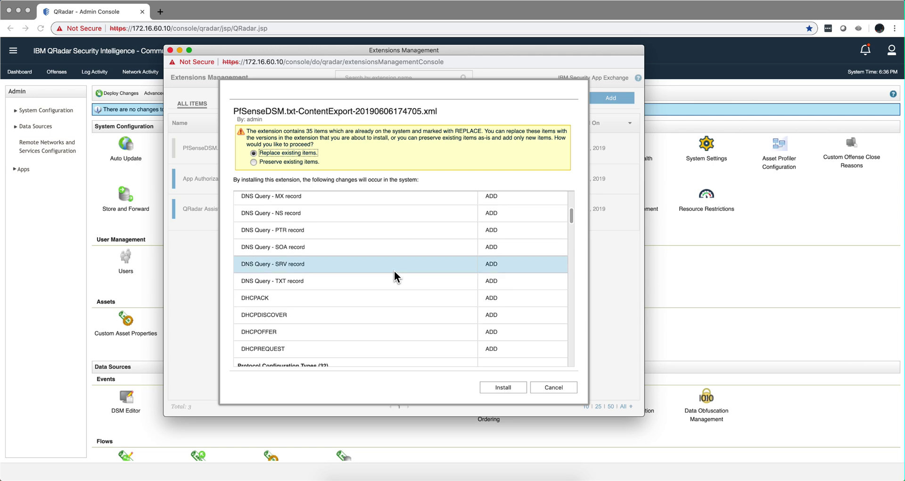
scroll(394, 276, "down", 1)
scroll(395, 271, "down", 4)
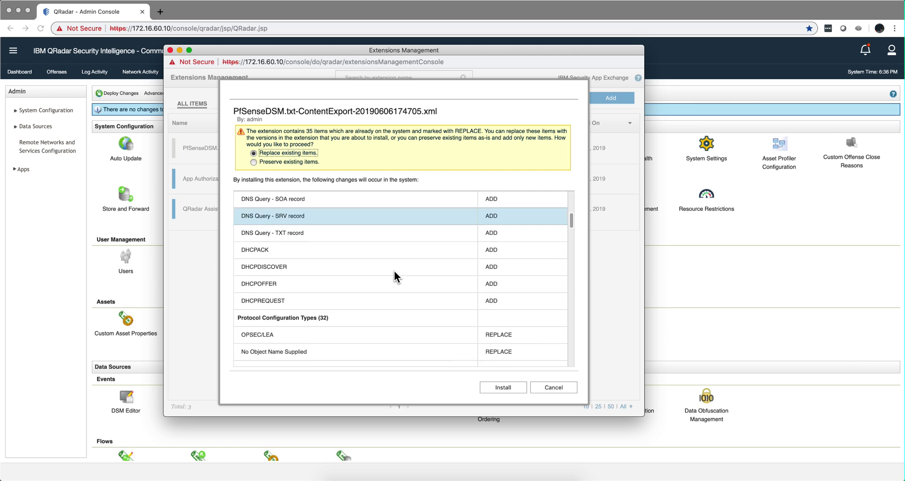
scroll(395, 271, "down", 5)
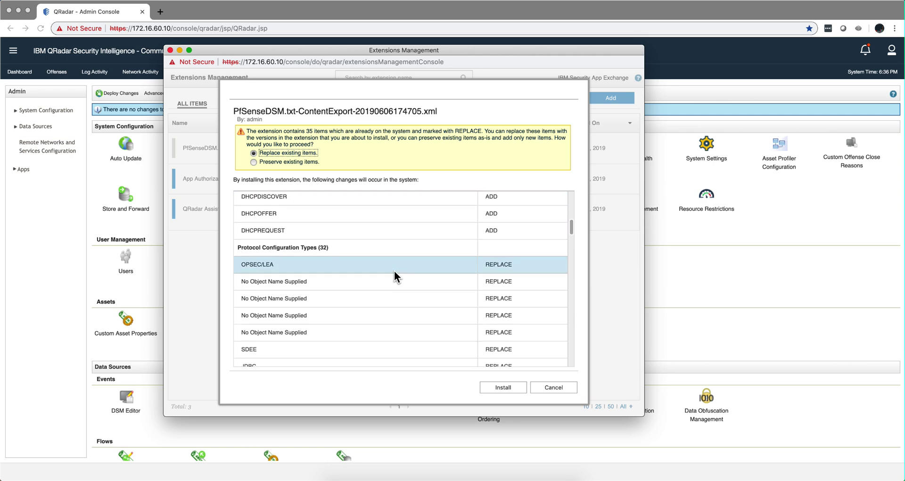
scroll(395, 271, "down", 15)
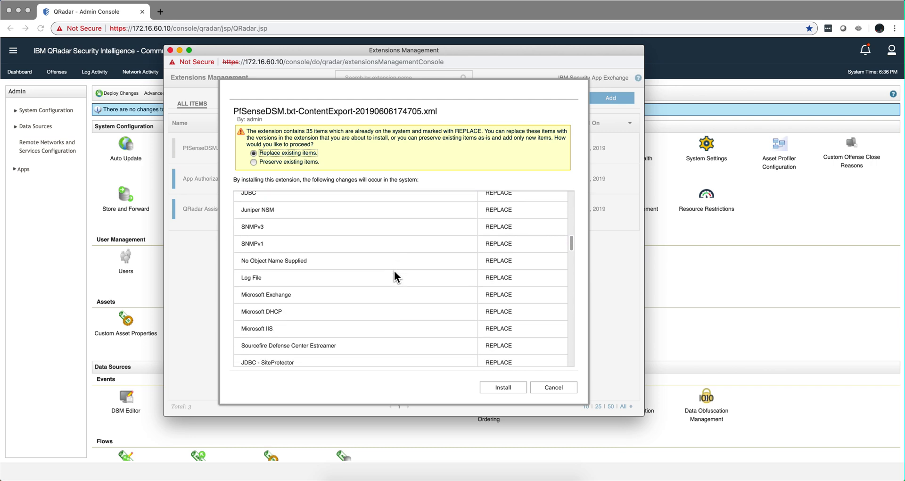
scroll(395, 271, "down", 5)
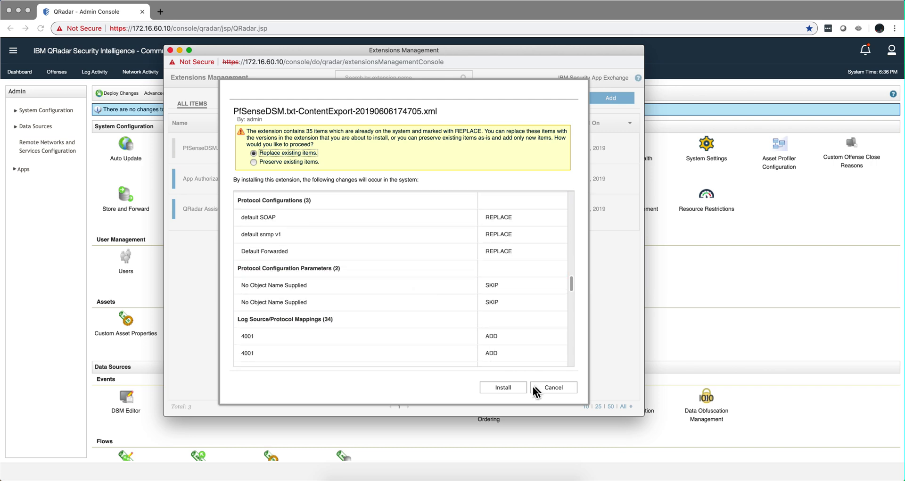
left_click(511, 387)
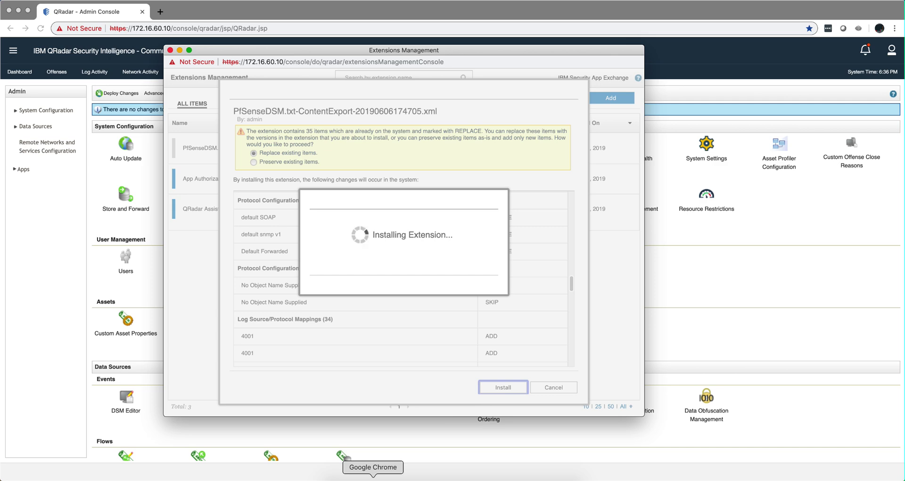
Open the YouTube video "Creating a QRadar DSM for pfSense" in a new tab and browse the pfSense folder of its shared Box files
left_click(161, 13)
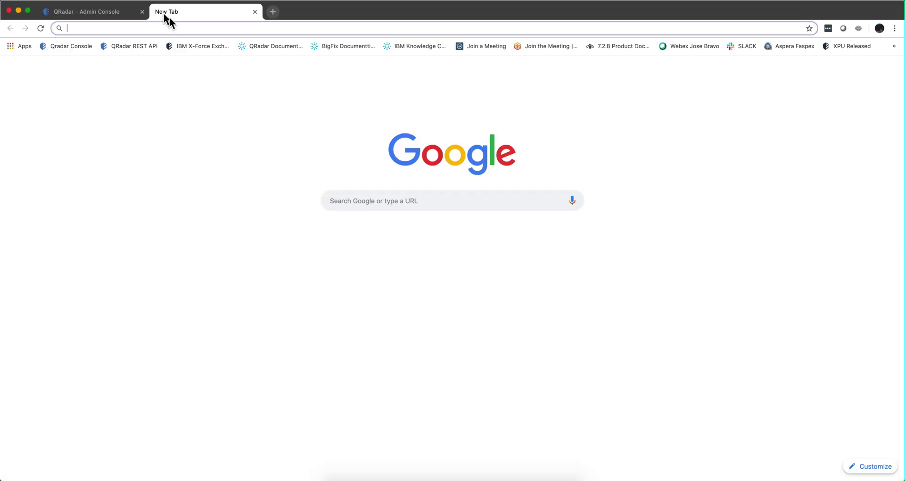
type("jbravo")
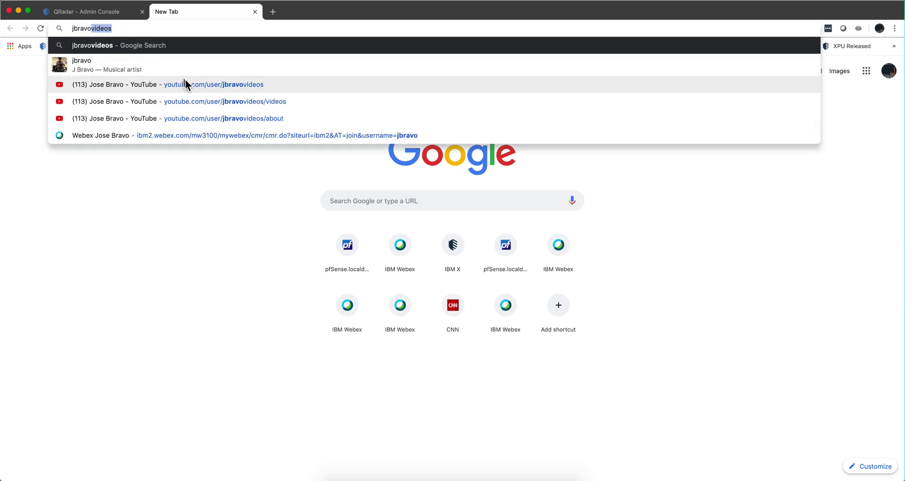
left_click(190, 85)
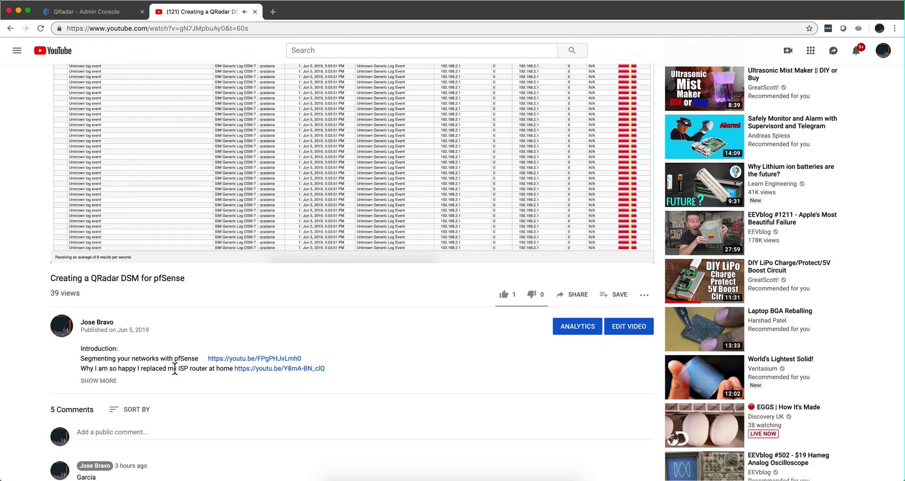
left_click(108, 383)
scroll(173, 358, "down", 7)
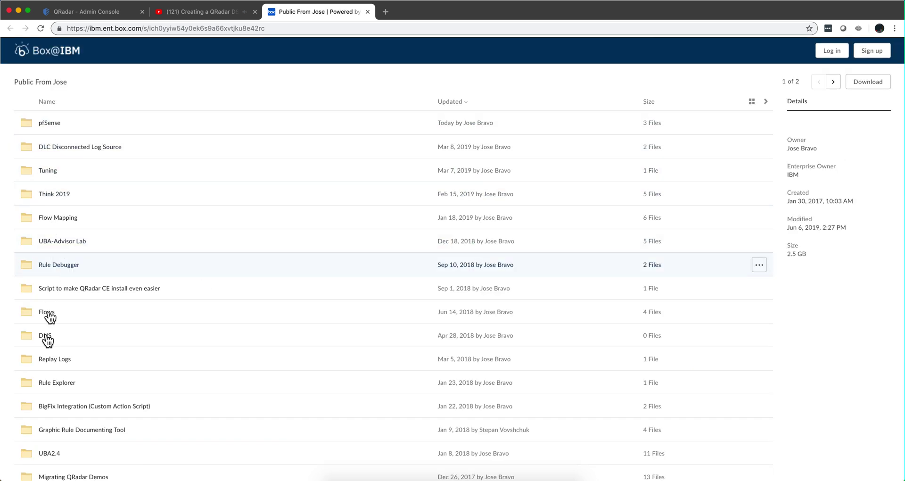
left_click(29, 123)
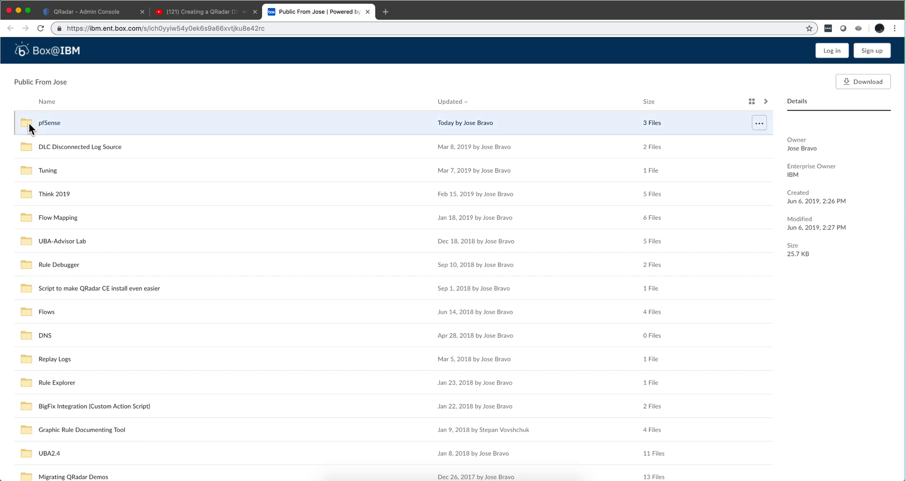
double_click(30, 123)
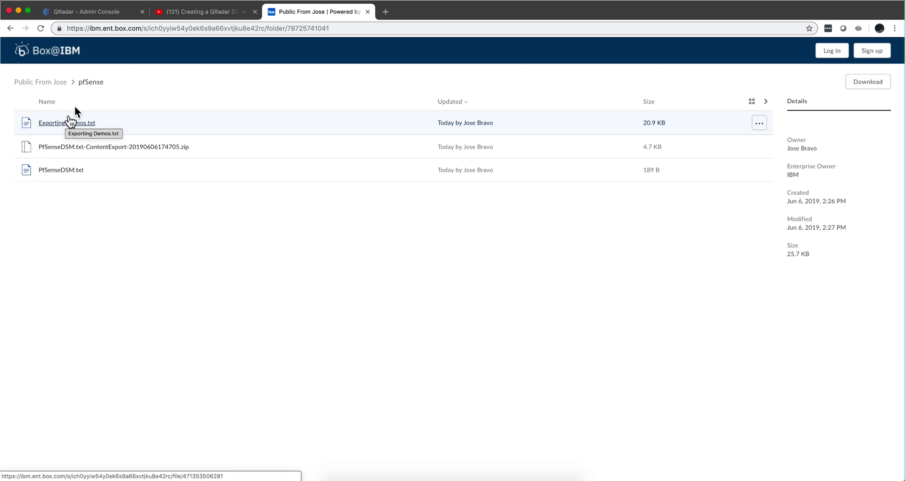
Return to QRadar's Extensions Management window, dismiss the pfSense extension's install summary, and close the window
left_click(98, 13)
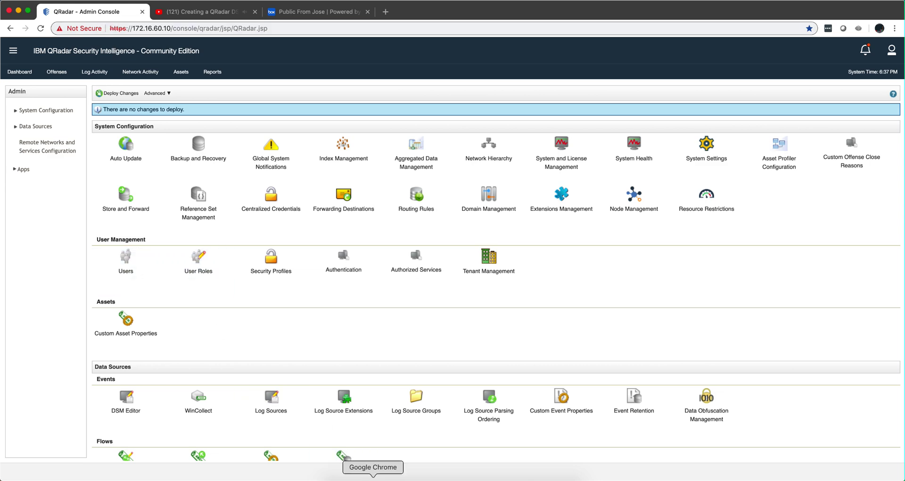
right_click(377, 469)
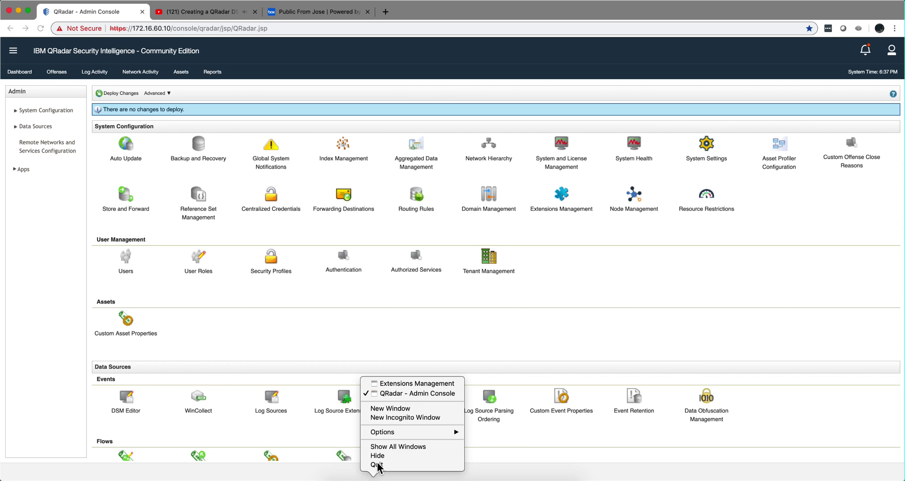
left_click(393, 381)
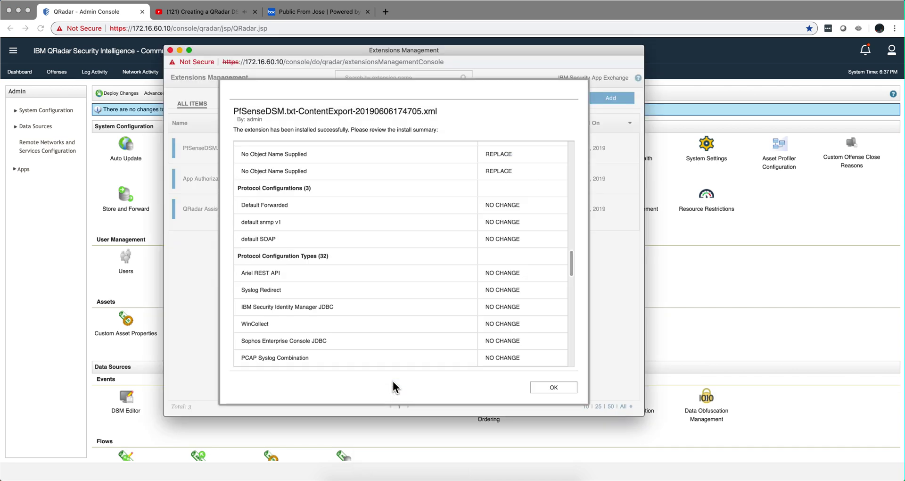
left_click(558, 388)
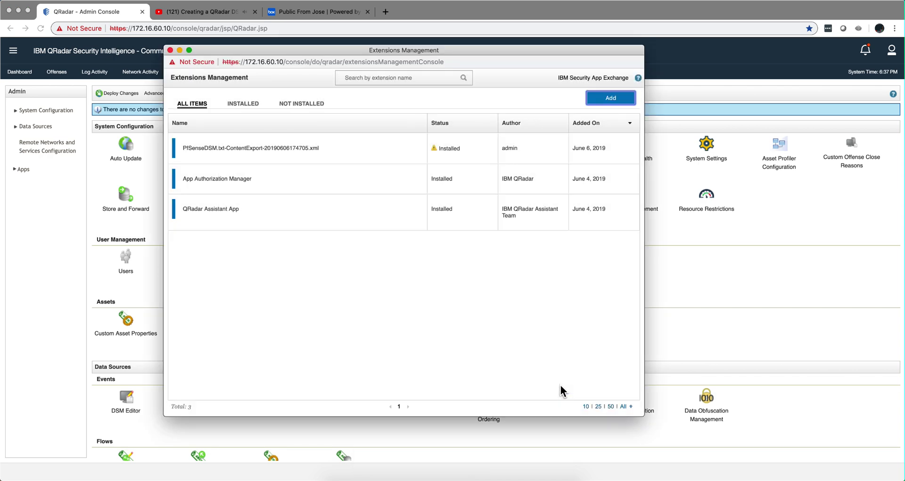
left_click(170, 50)
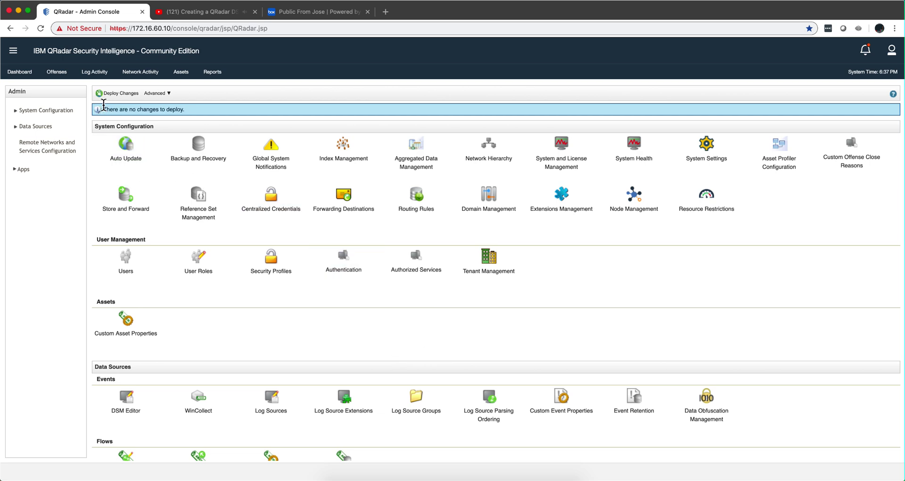
Check the real-time events in Log Activity, and start adding a log source from the Admin console's Log Sources
left_click(93, 73)
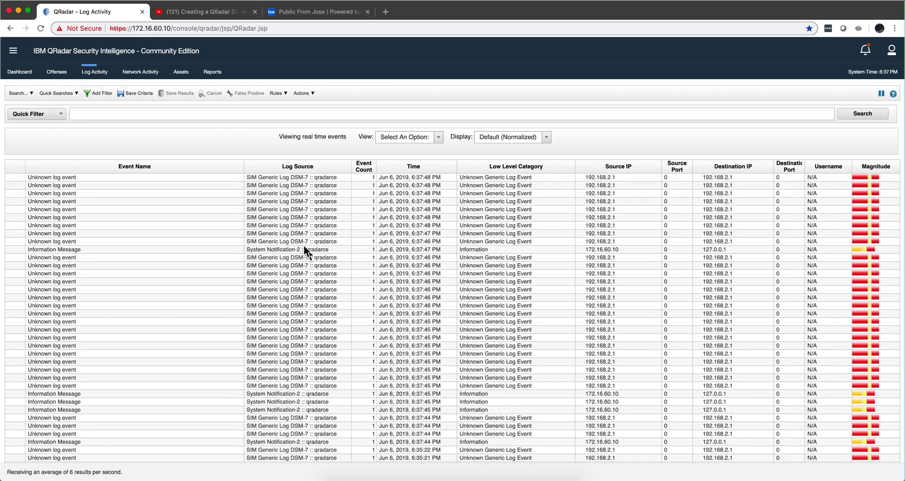
left_click(14, 53)
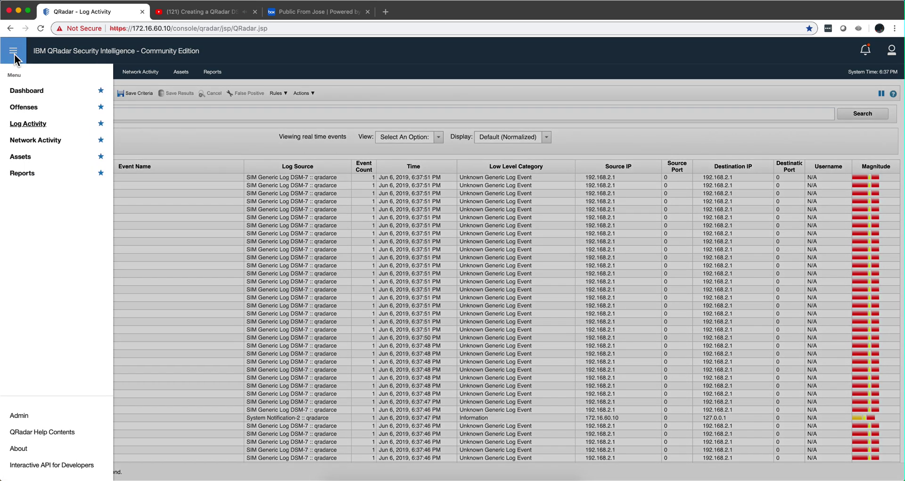
left_click(20, 416)
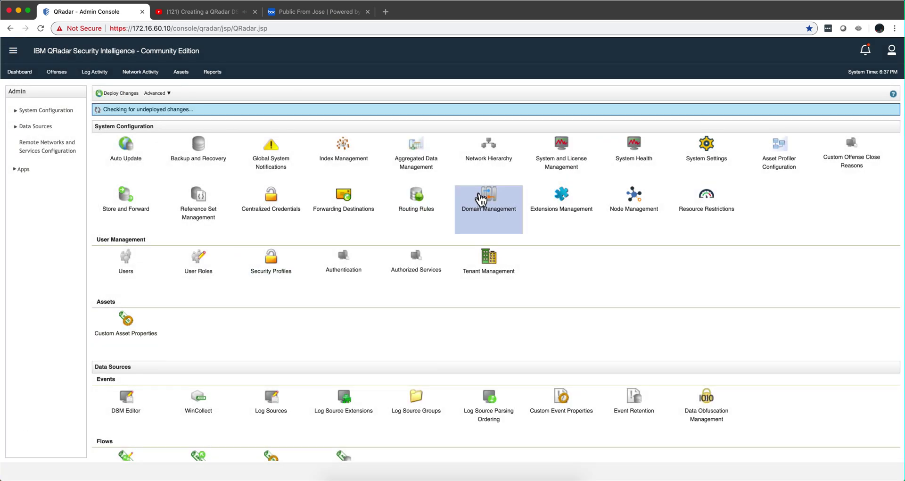
scroll(275, 335, "down", 5)
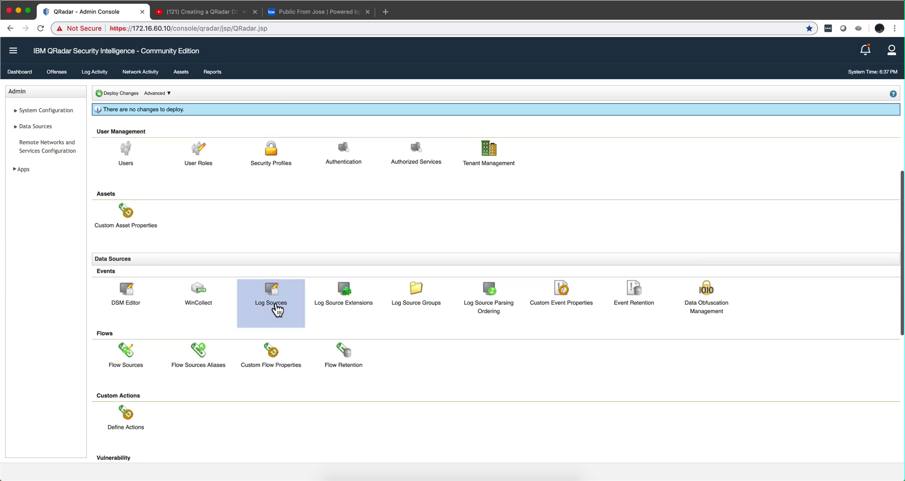
left_click(276, 308)
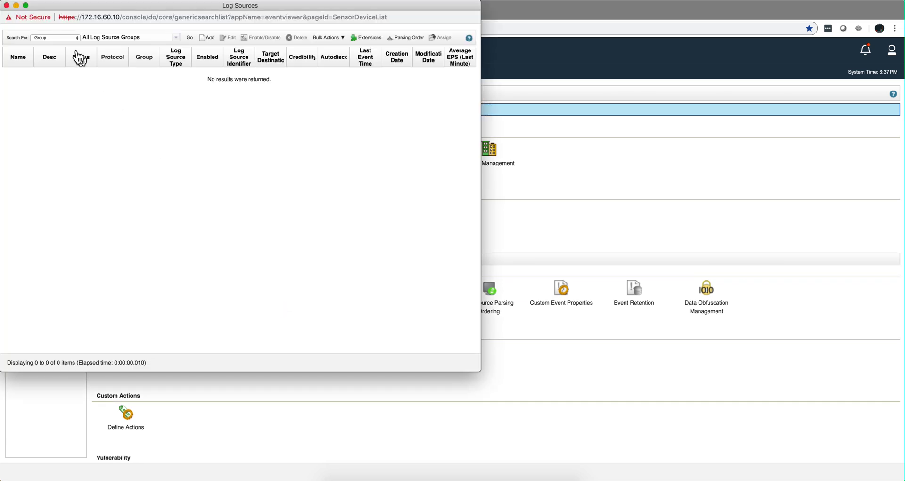
left_click(209, 40)
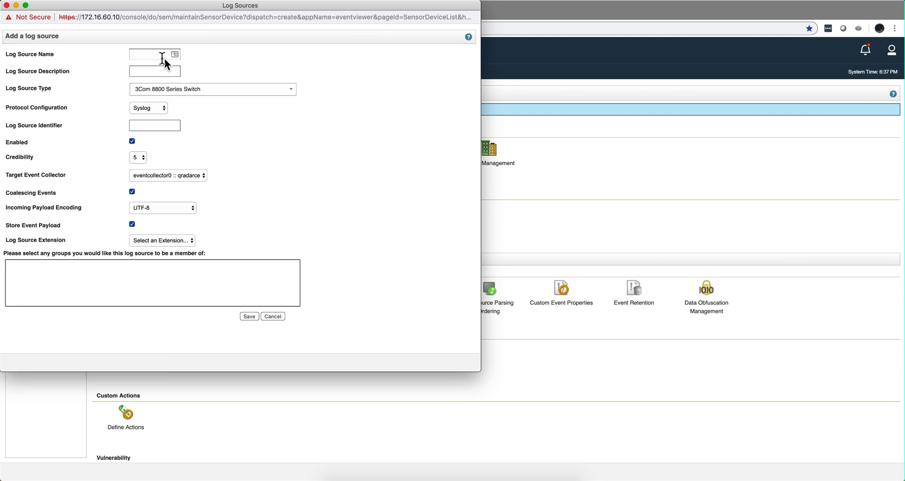
Name the log source pfSense, describe it as pfsense, and choose pfSense as its log source type
left_click(157, 55)
left_click(157, 72)
left_click(155, 71)
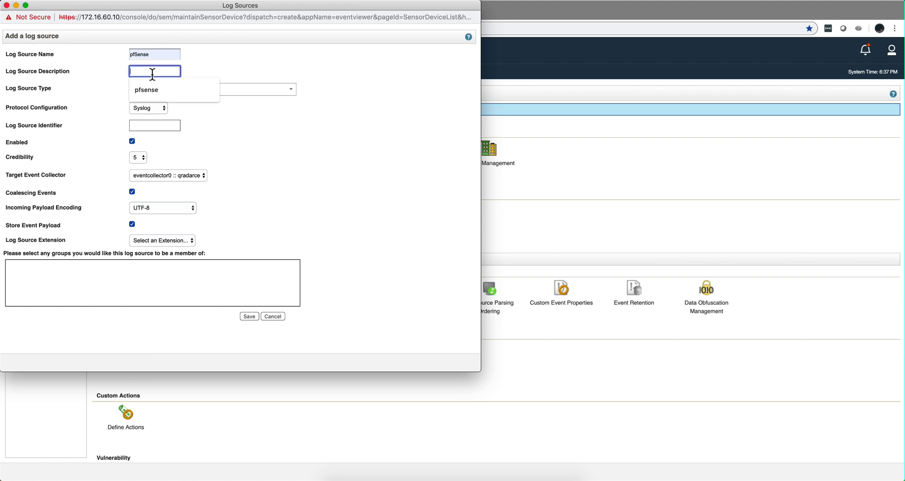
left_click(151, 88)
left_click(191, 89)
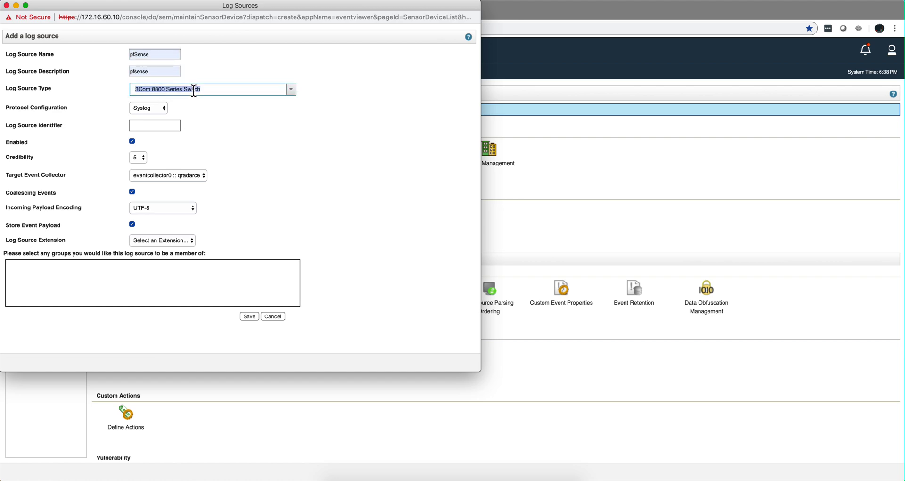
left_click(291, 89)
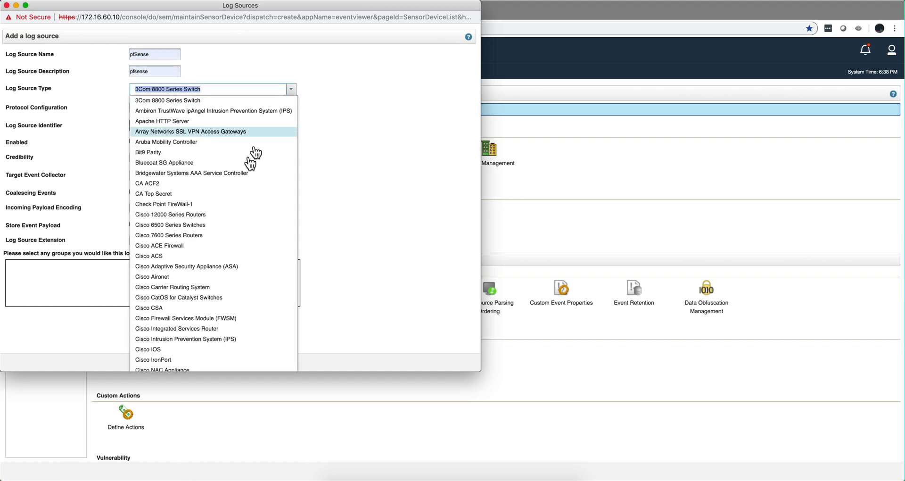
type("pf")
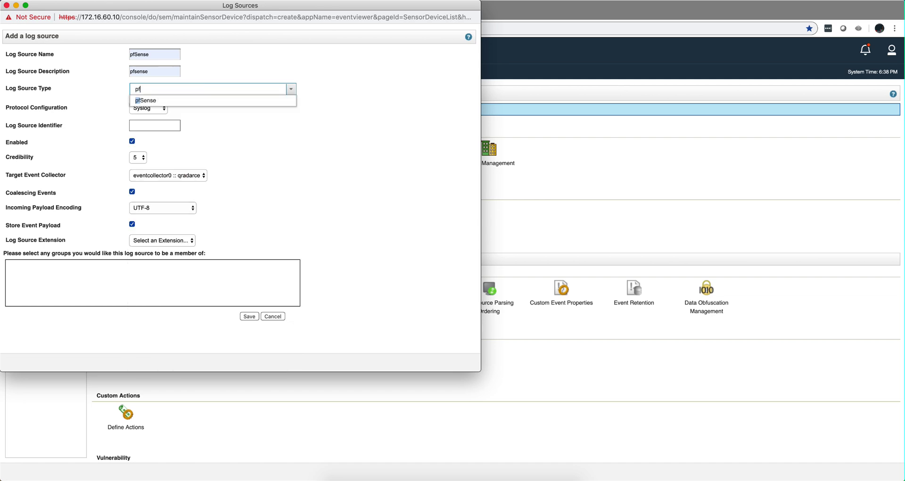
left_click(171, 101)
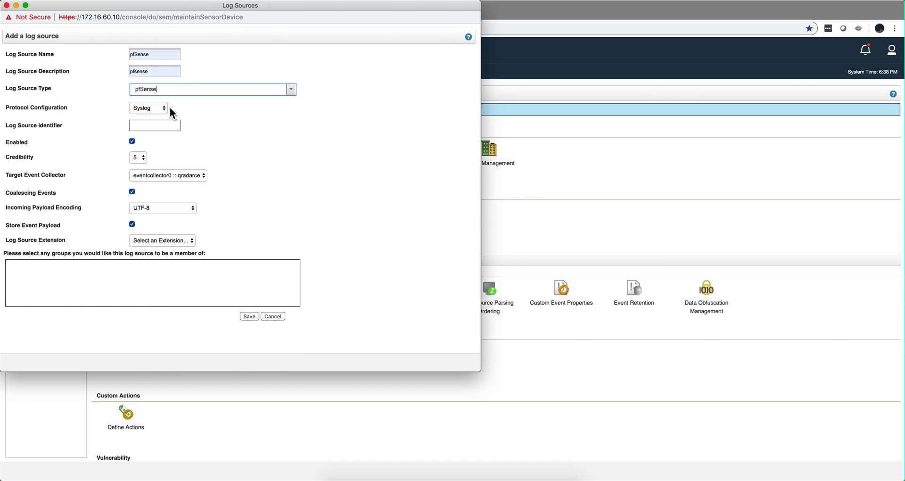
Set the log source identifier to 192.168.2.1, disable Coalescing Events, choose the PfSenseCustom_ext extension, and save the log source
left_click(158, 126)
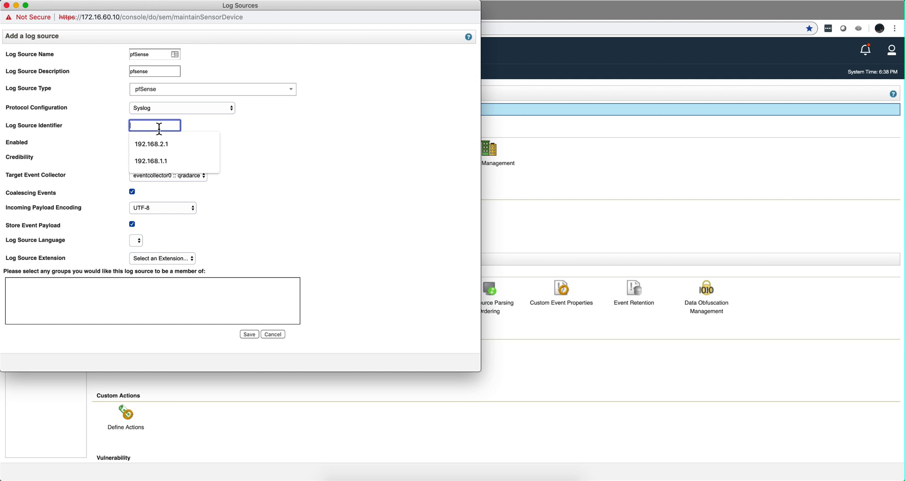
left_click(166, 147)
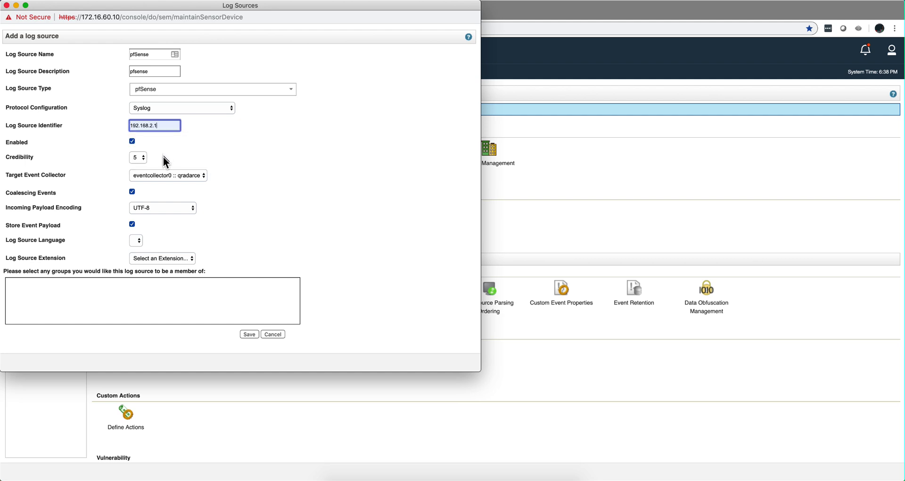
left_click(132, 192)
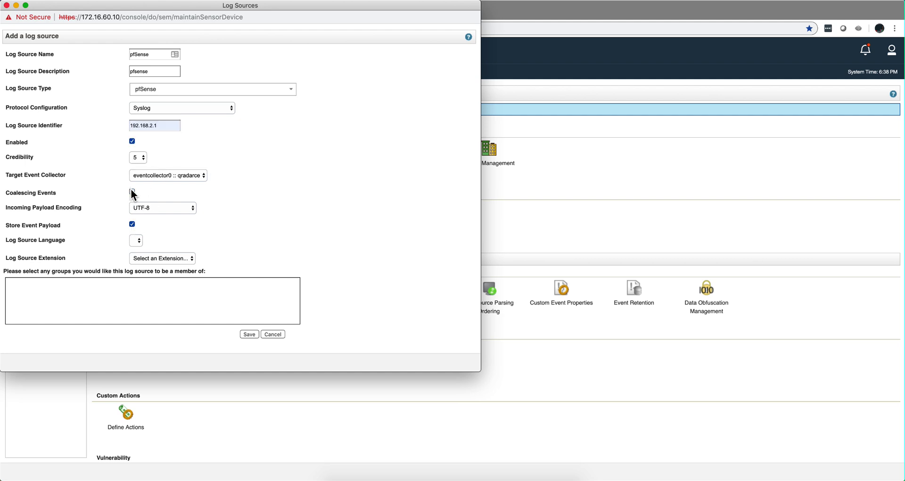
left_click(191, 259)
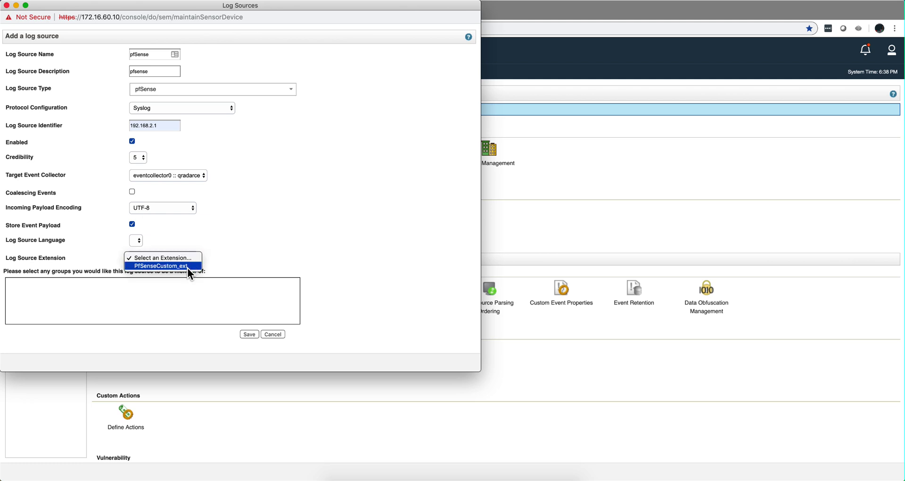
left_click(188, 268)
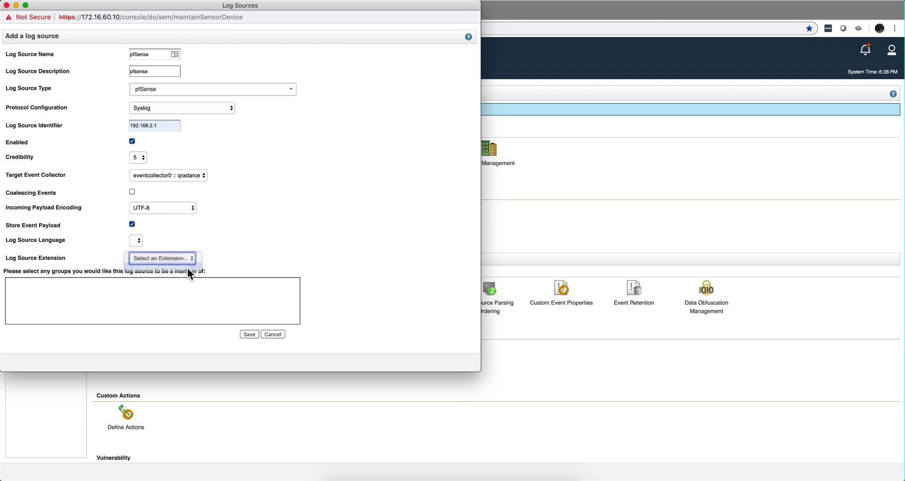
left_click(248, 334)
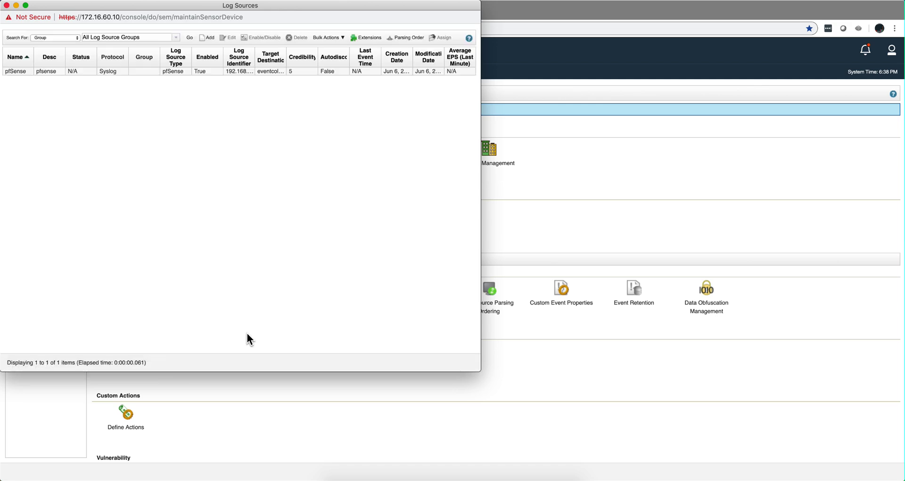
Close the Log Sources window, review the details of the undeployed log source changes, and deploy them
left_click(7, 6)
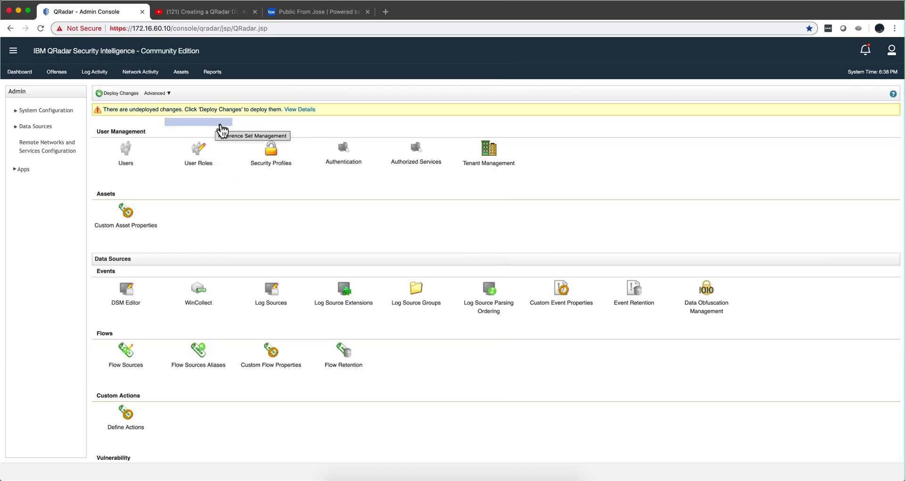
left_click(290, 112)
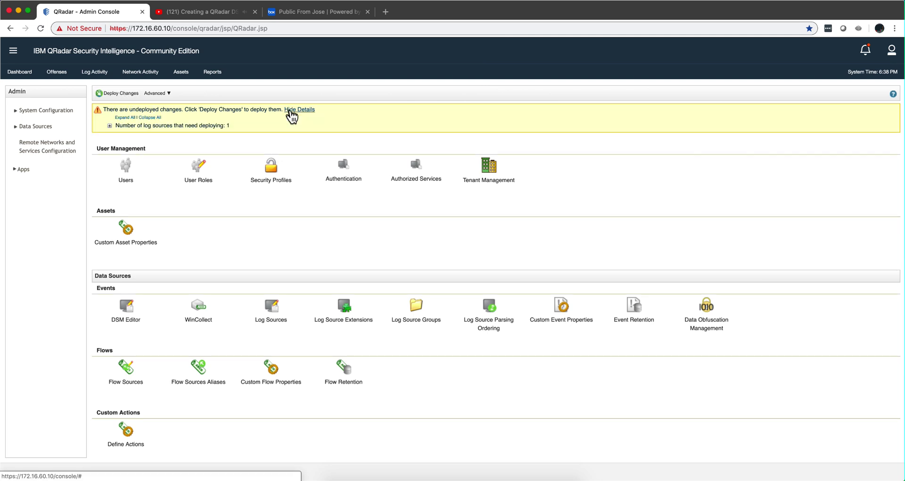
left_click(110, 126)
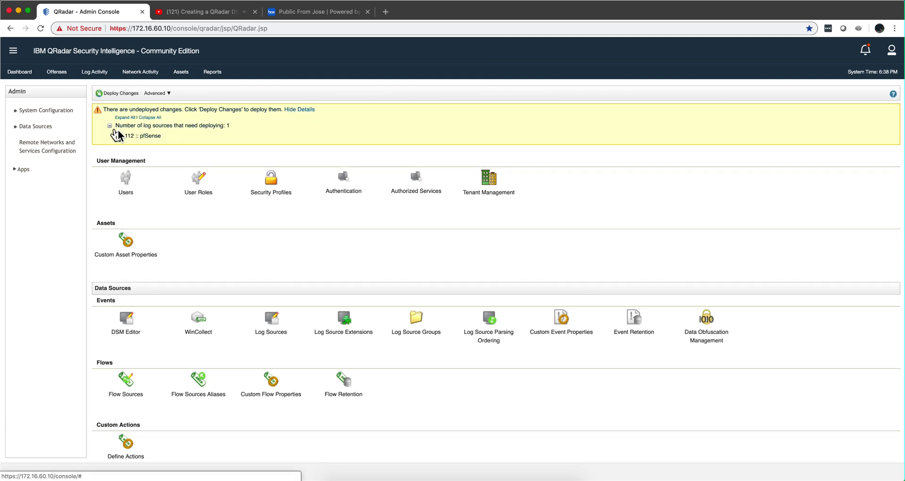
left_click(122, 97)
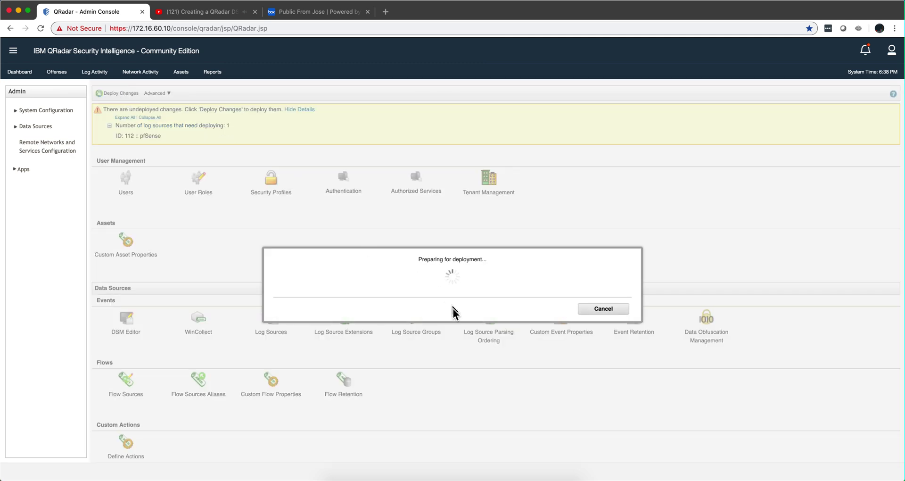